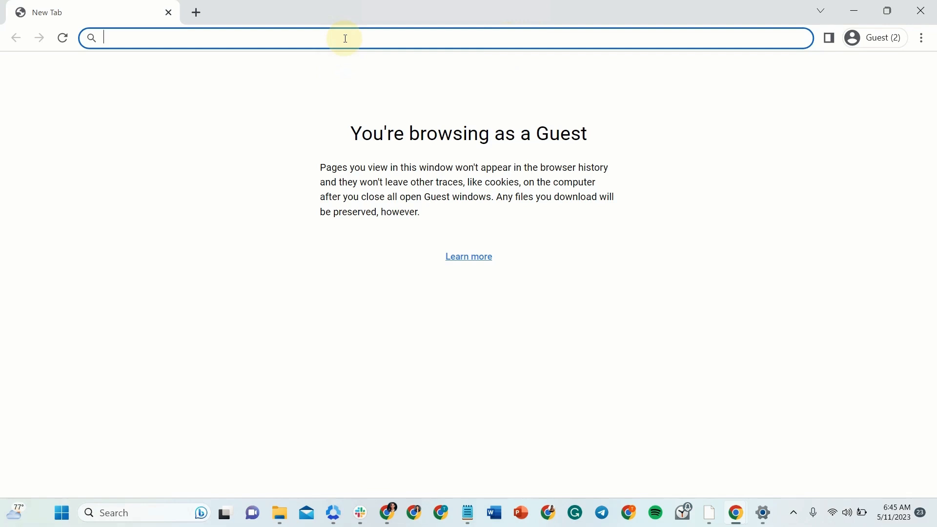
Step: Open drive.google.com and create a new blank Google Sheets spreadsheet
type("drive")
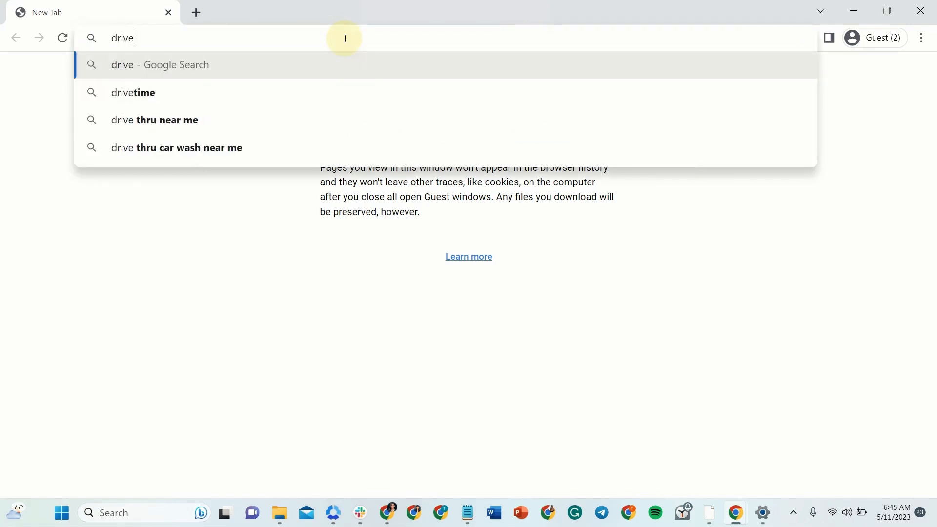
type(".google.com")
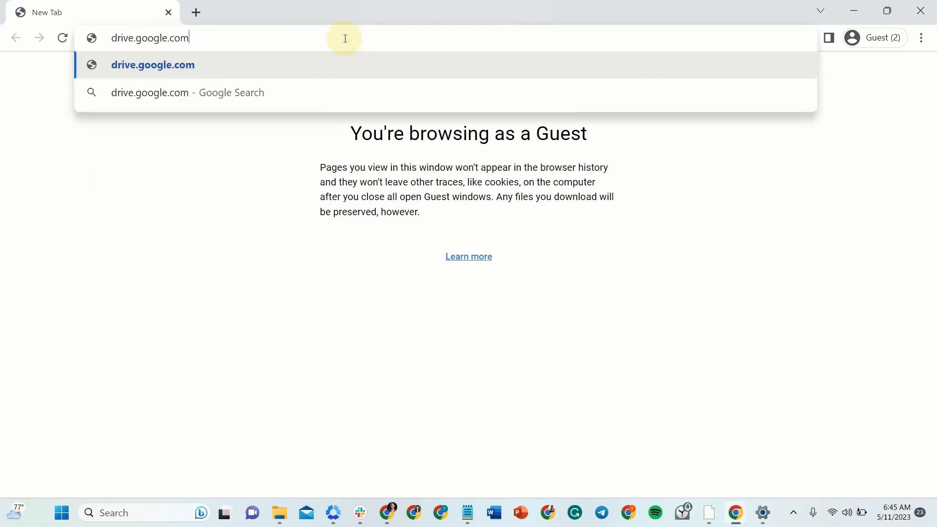
key("Return")
left_click(59, 123)
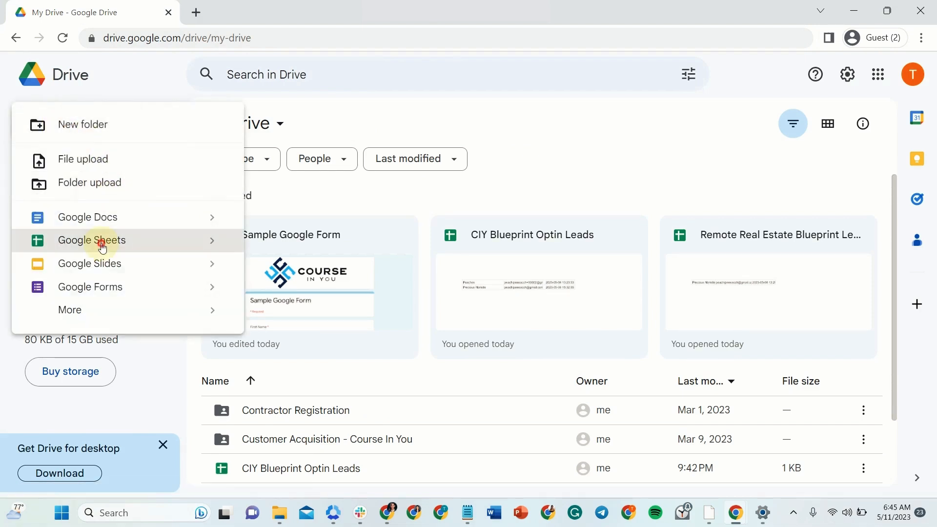
left_click(102, 247)
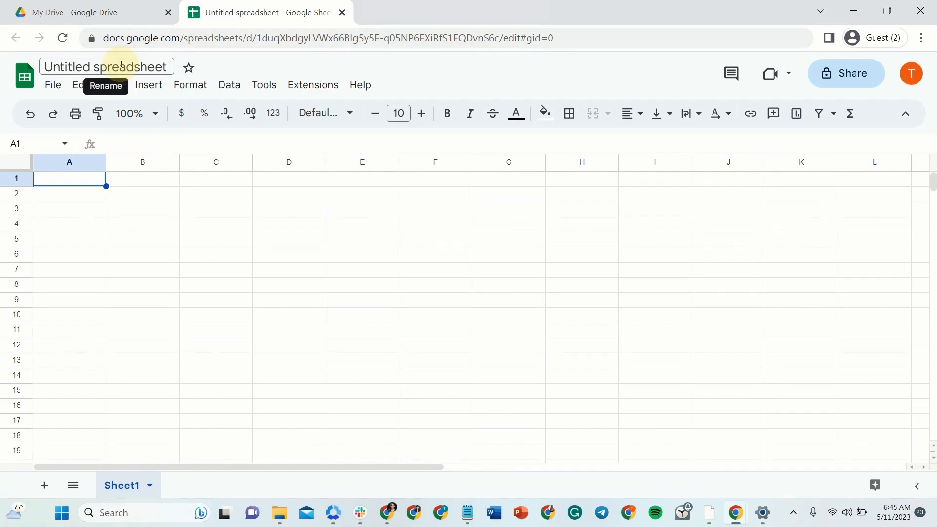
Step: Rename the untitled spreadsheet as "Sample Google Sheet"
left_click(122, 65)
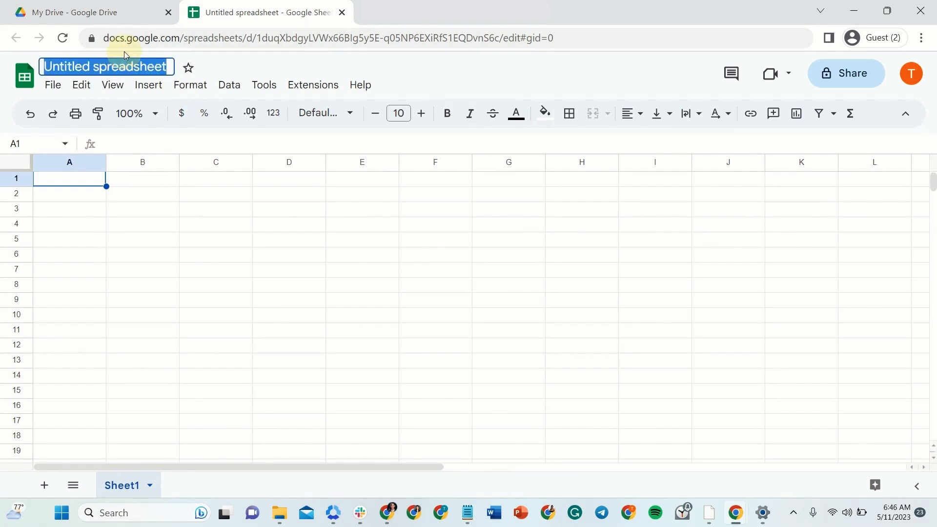
type("Sample Google Sheewt")
key("BackSpace")
key("BackSpace")
key("BackSpace")
type("et")
key("Return")
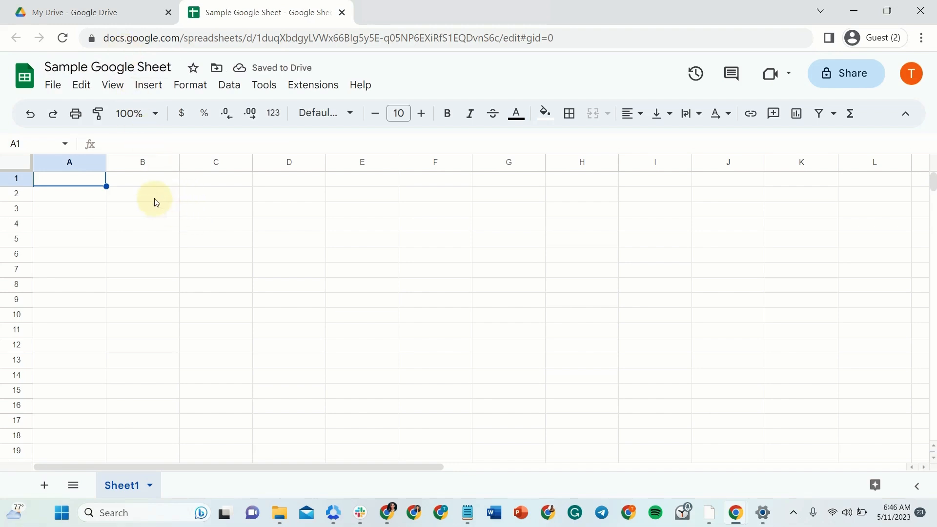
Step: Enter the headers First Name, Last Name, Company, Contact Number and Email Address in cells A1 through E1
left_click(160, 215)
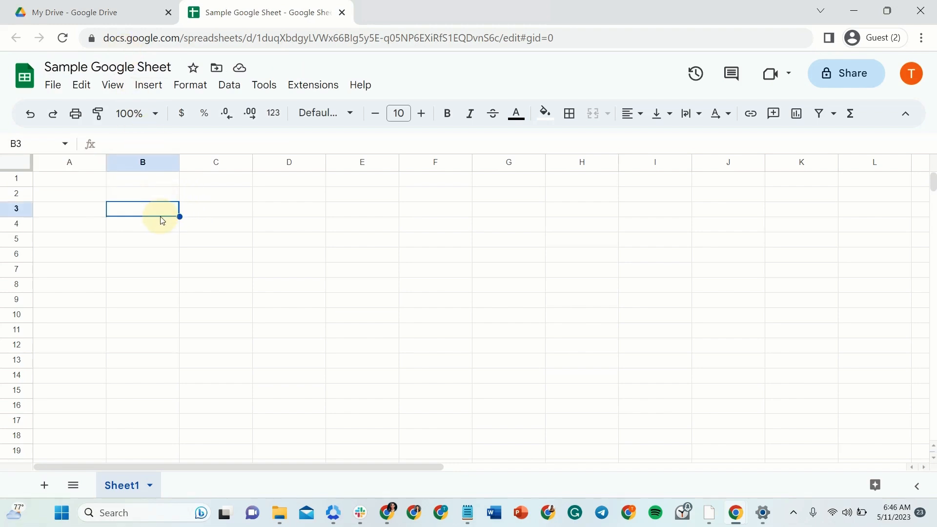
left_click(69, 181)
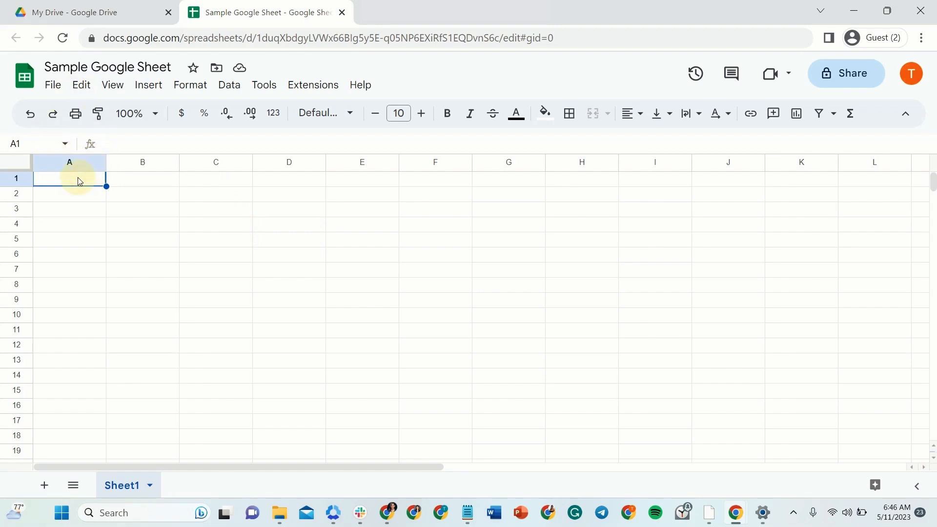
type("First Name")
key("Tab")
type("Last Name")
key("Tab")
type("Company")
key("Tab")
type("Contact")
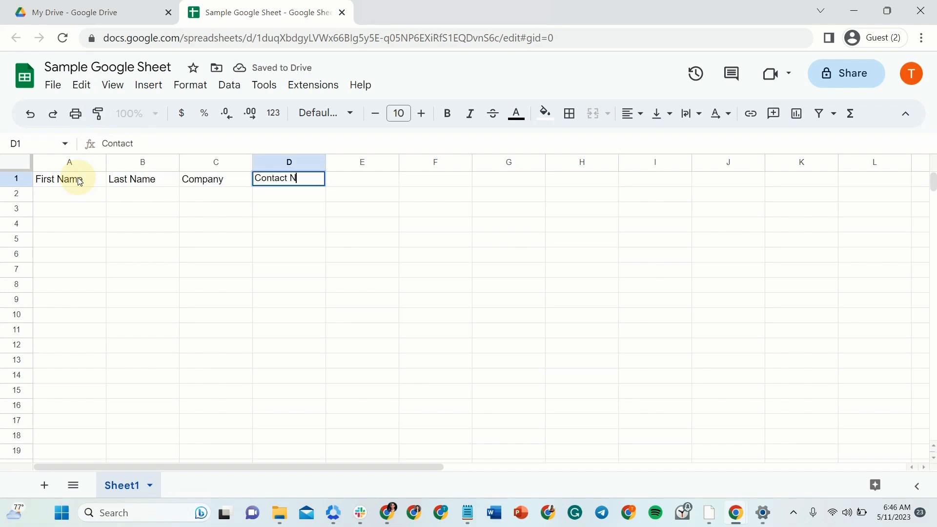
type(" Number")
key("Tab")
type("Email Address")
left_click(134, 254)
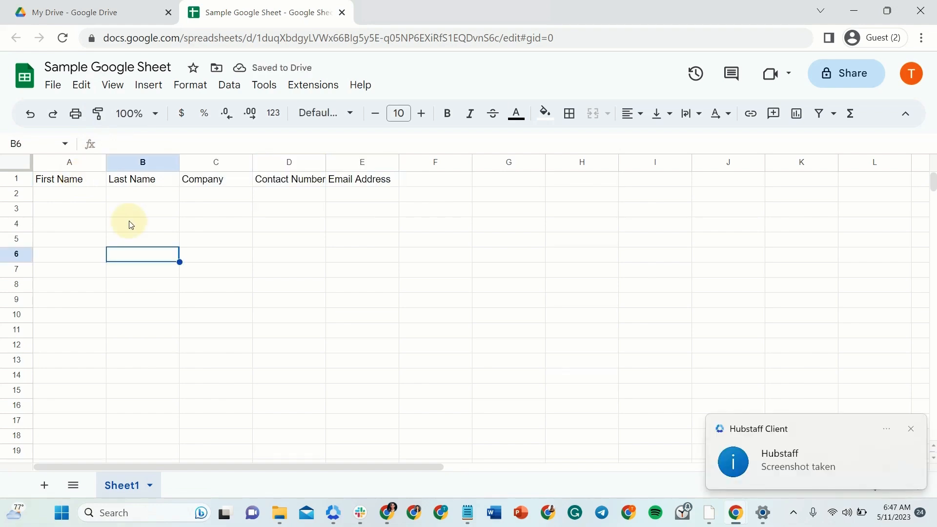
left_click(65, 180)
double_click(64, 178)
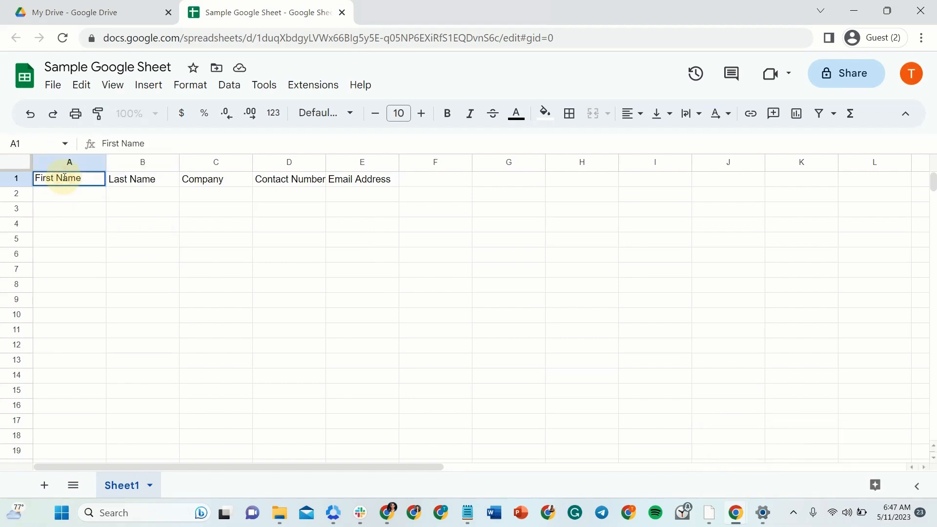
left_click(122, 179)
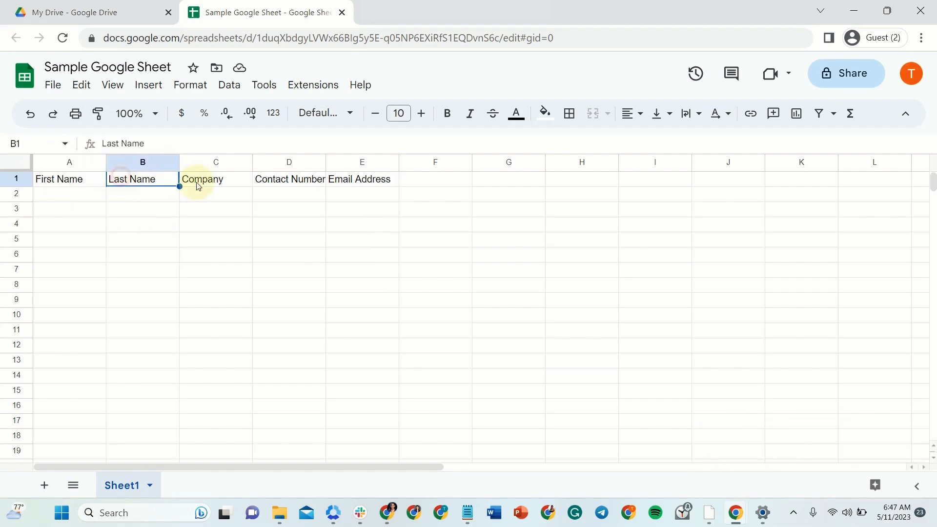
left_click(210, 181)
left_click(66, 180)
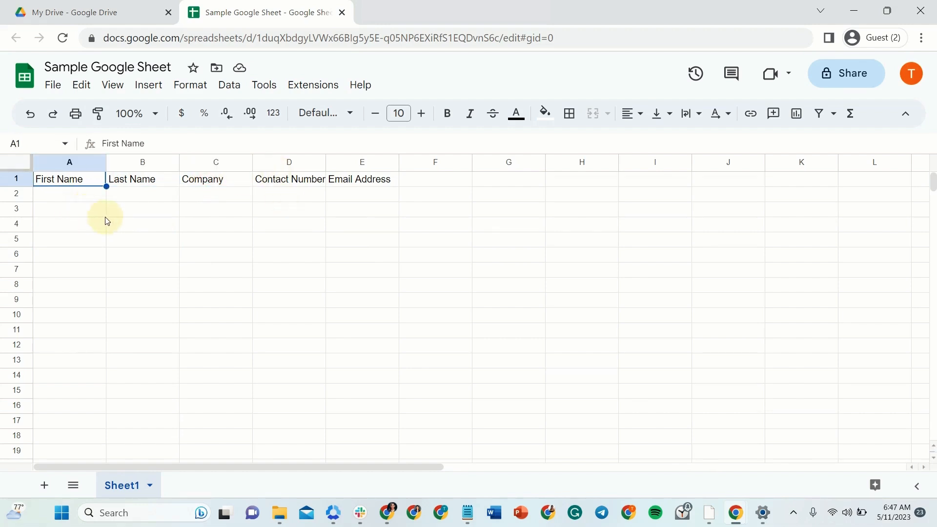
left_click(149, 209)
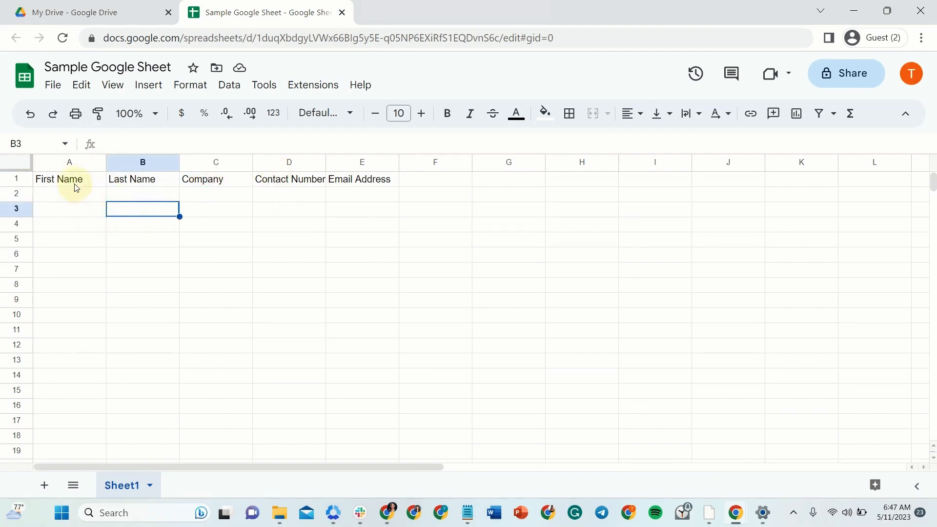
Step: Set the font size of the header cells A1:E1 to 11
left_click_drag(68, 179, 339, 188)
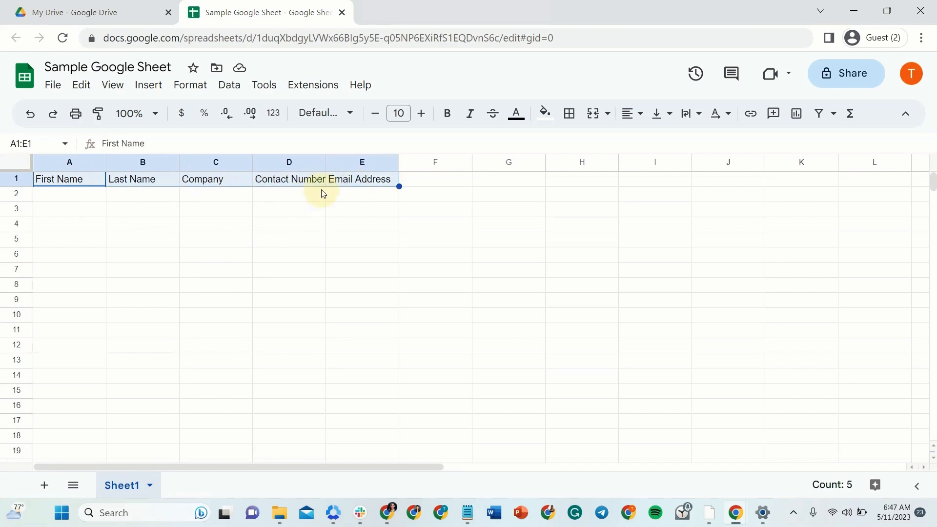
left_click(421, 113)
left_click(60, 210)
Step: Try font size 12 on the header cells A1:E1, and return them to size 11
left_click_drag(63, 180, 391, 188)
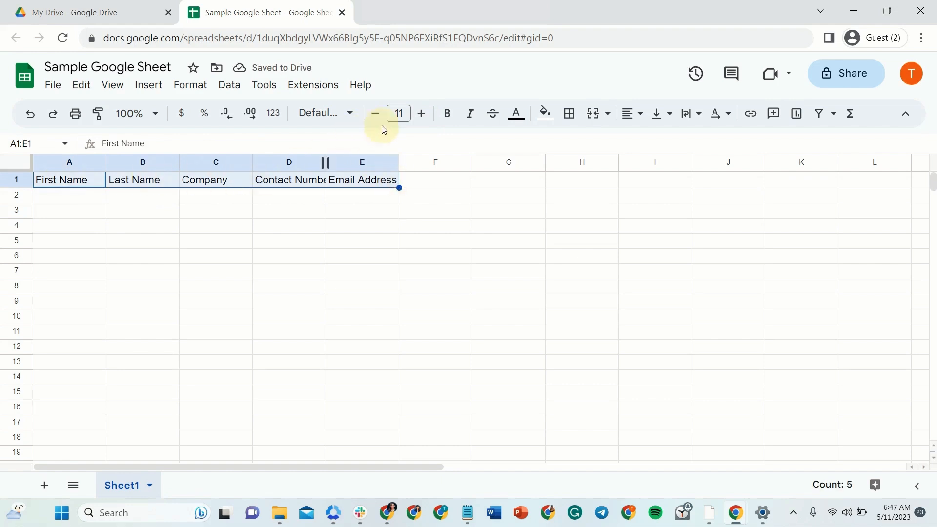
left_click(424, 120)
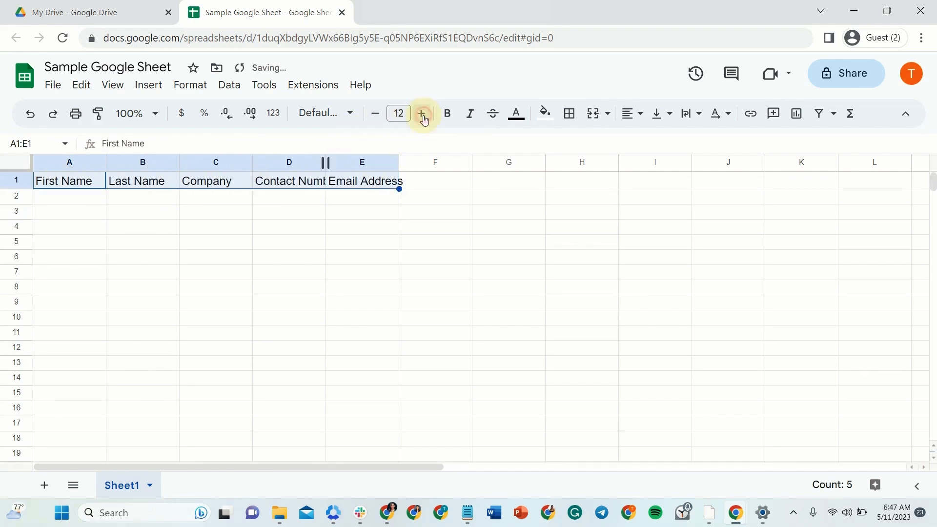
left_click(374, 114)
left_click(338, 237)
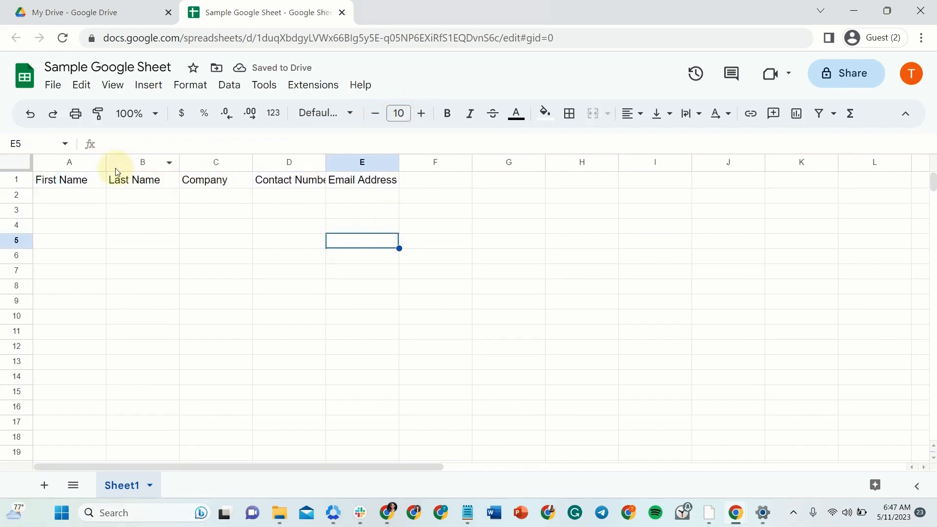
Step: Widen columns A through E equally so that every header fits inside its cell
left_click_drag(74, 162, 350, 178)
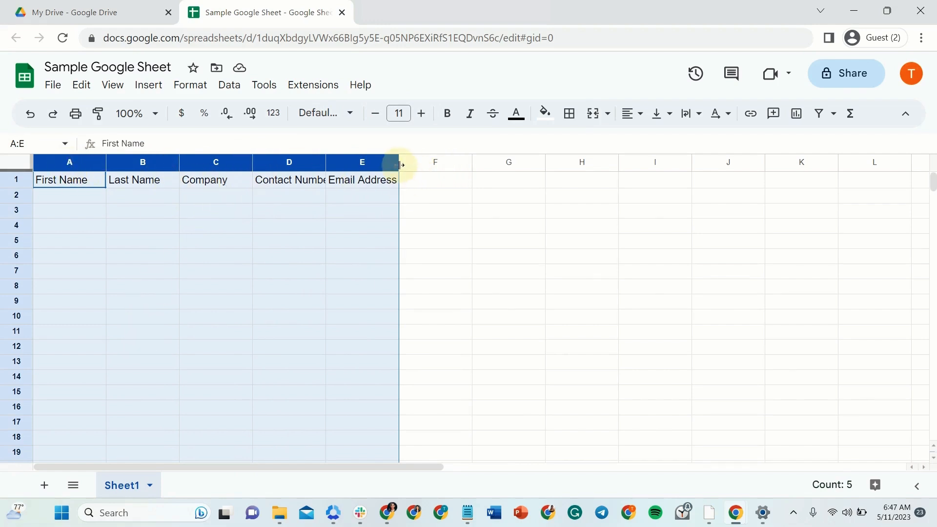
left_click_drag(399, 163, 429, 164)
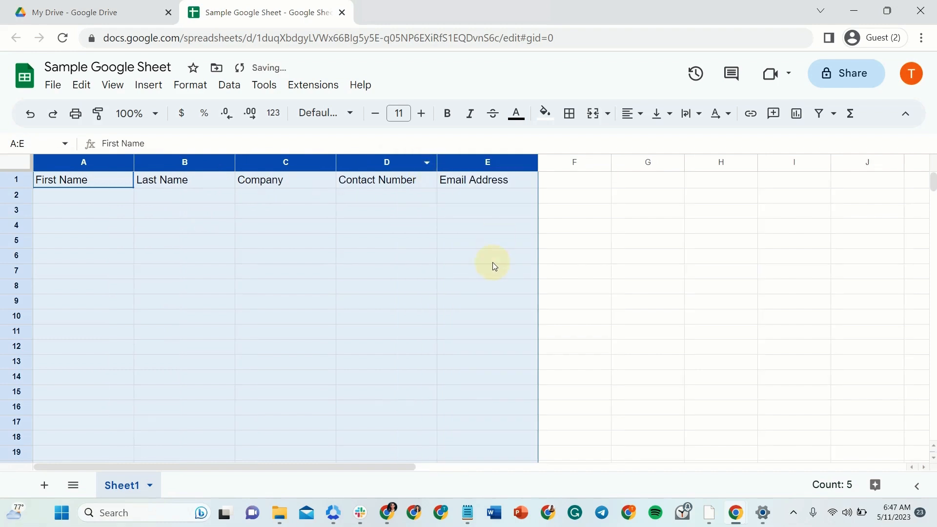
left_click(574, 212)
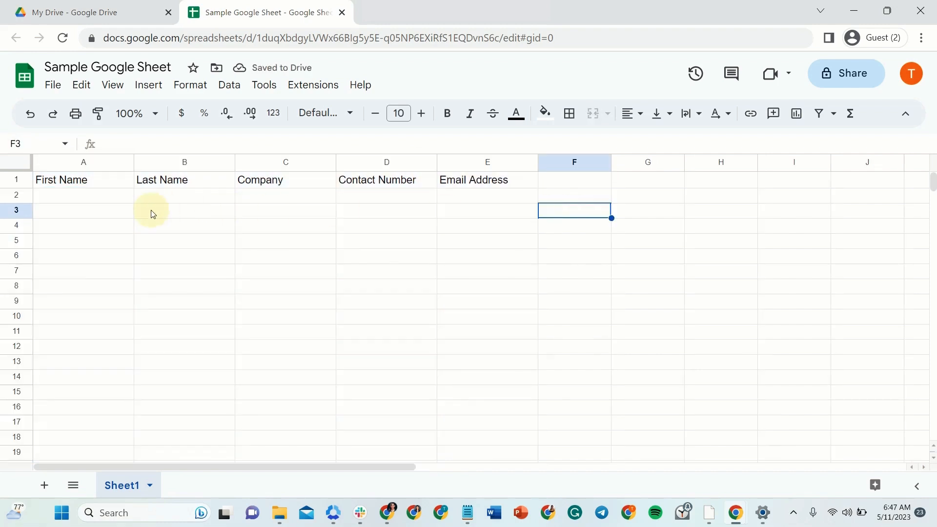
Step: Make the header cells A1:E1 bold and center them horizontally
left_click_drag(65, 182, 478, 184)
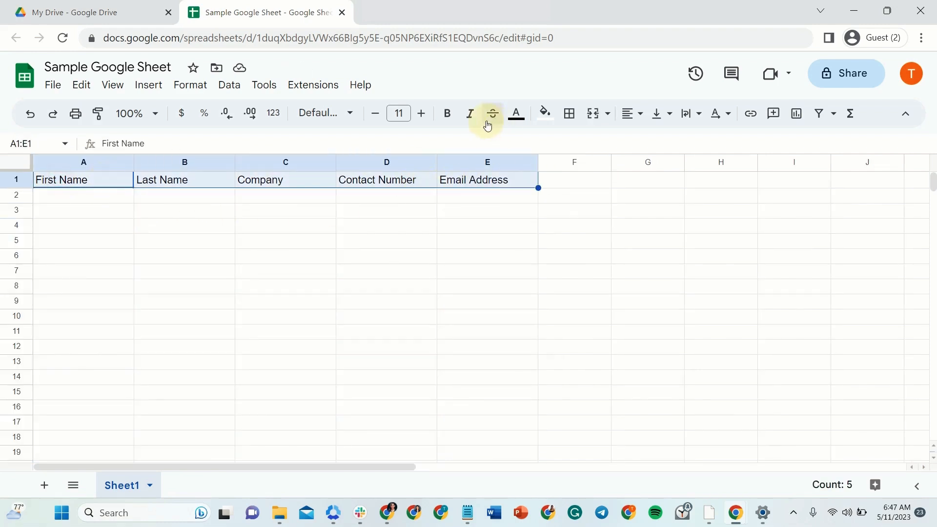
left_click(447, 118)
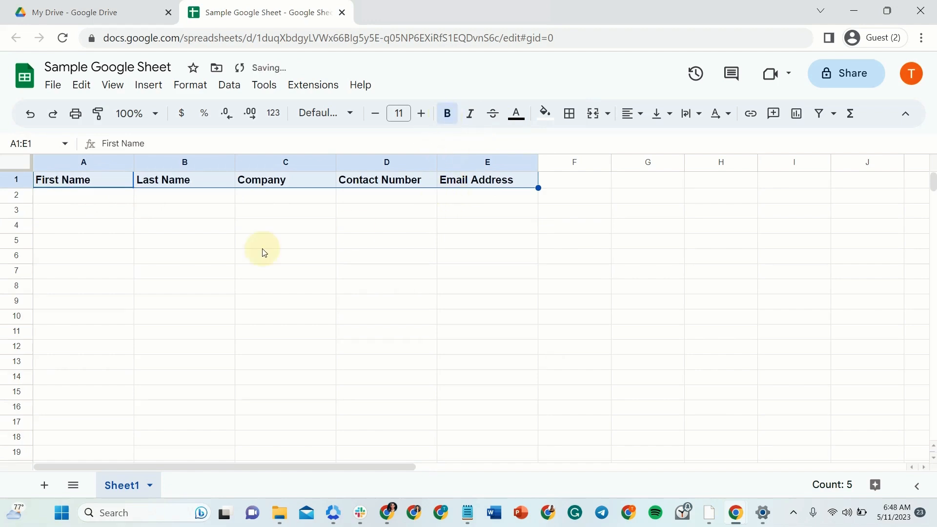
left_click(633, 117)
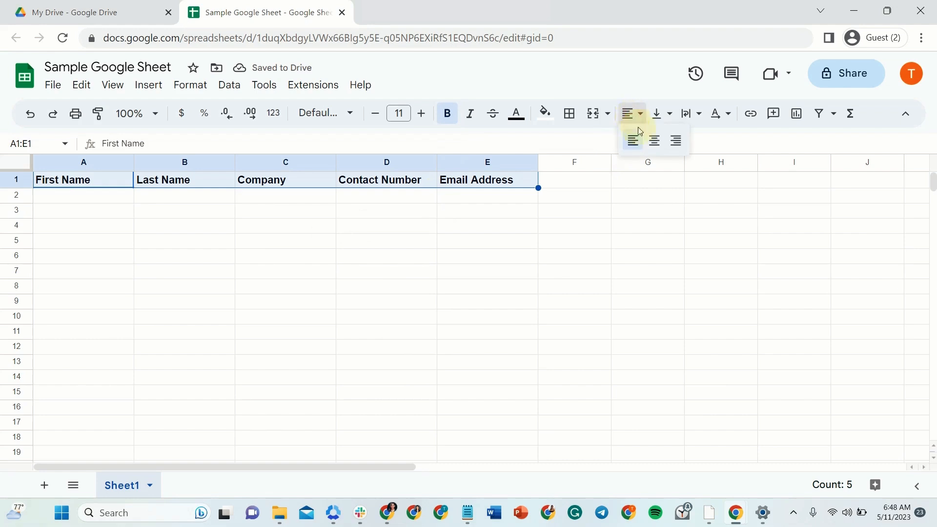
left_click(652, 141)
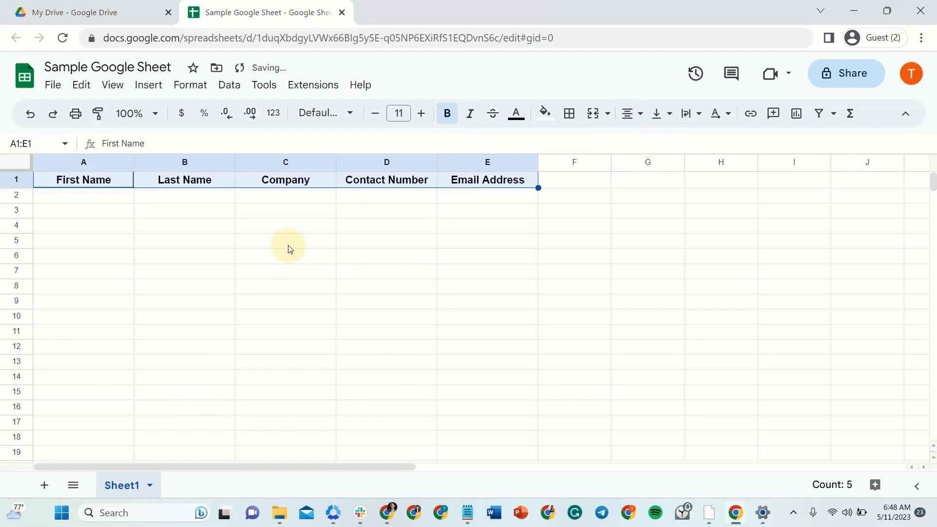
Step: Fill the header cells A1:E1 with yellow
left_click(69, 195)
left_click(16, 180)
left_click_drag(46, 180, 460, 178)
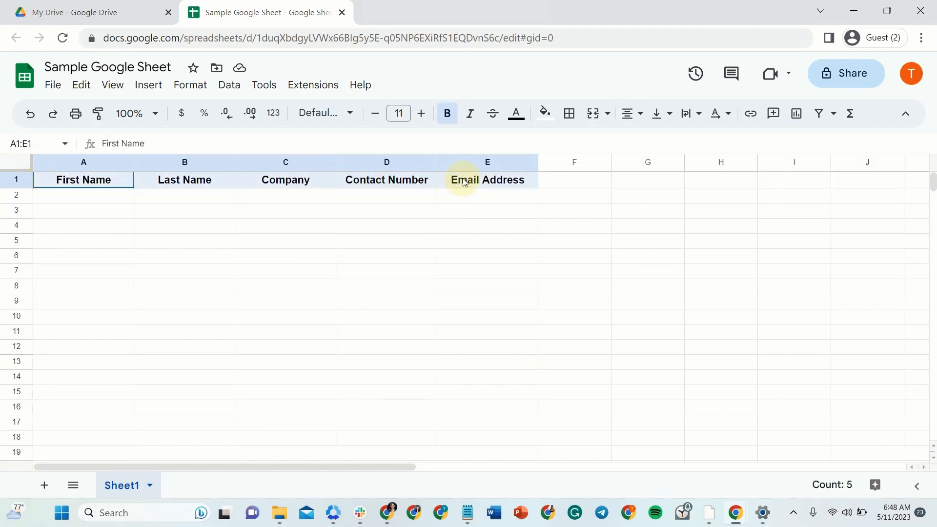
left_click(547, 120)
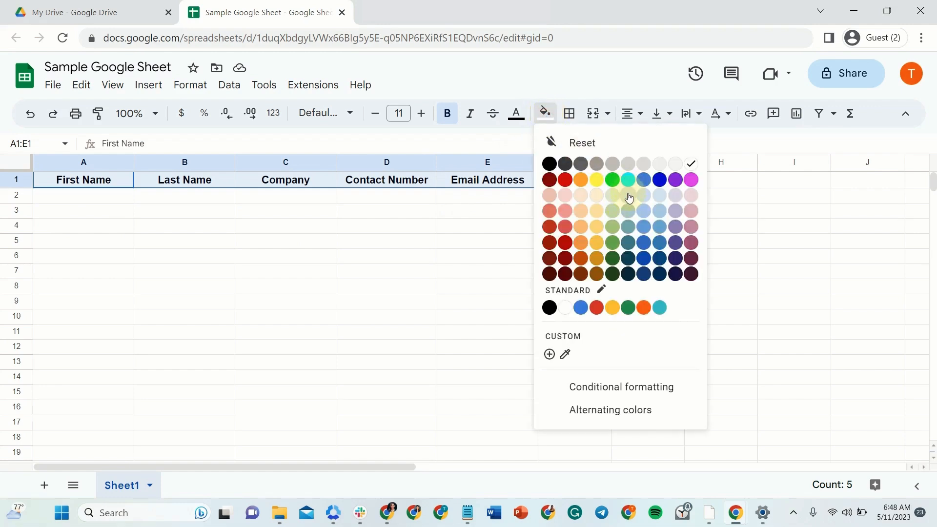
left_click(597, 179)
left_click(176, 242)
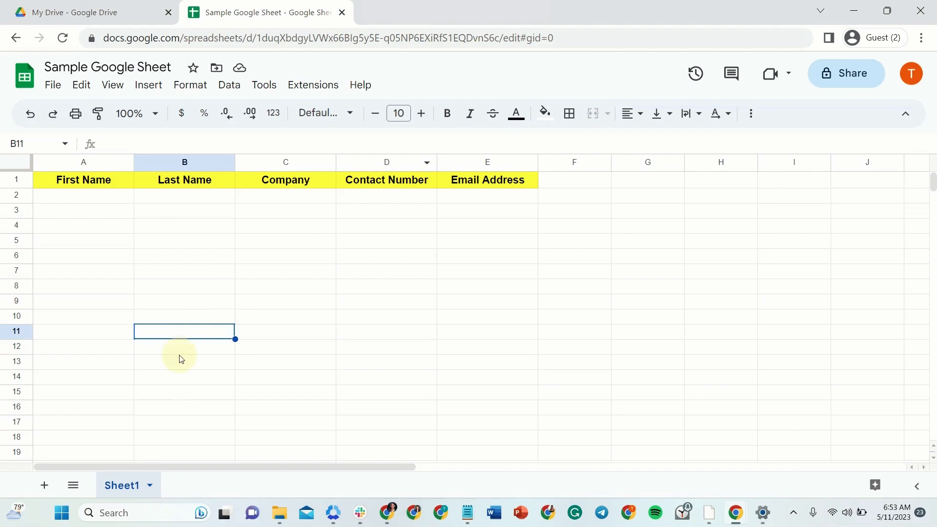
Step: Add a new sheet to the spreadsheet and enter the header "Course" in cell A1
left_click(44, 485)
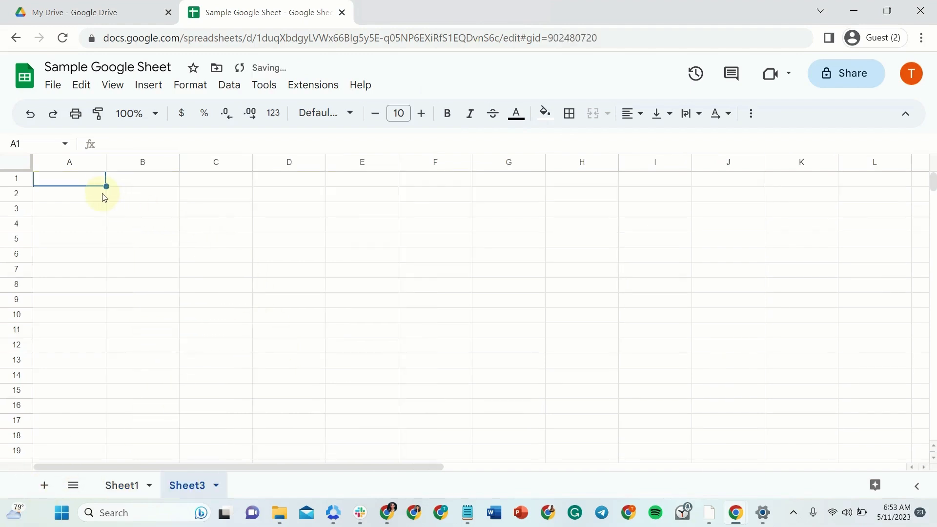
left_click(94, 209)
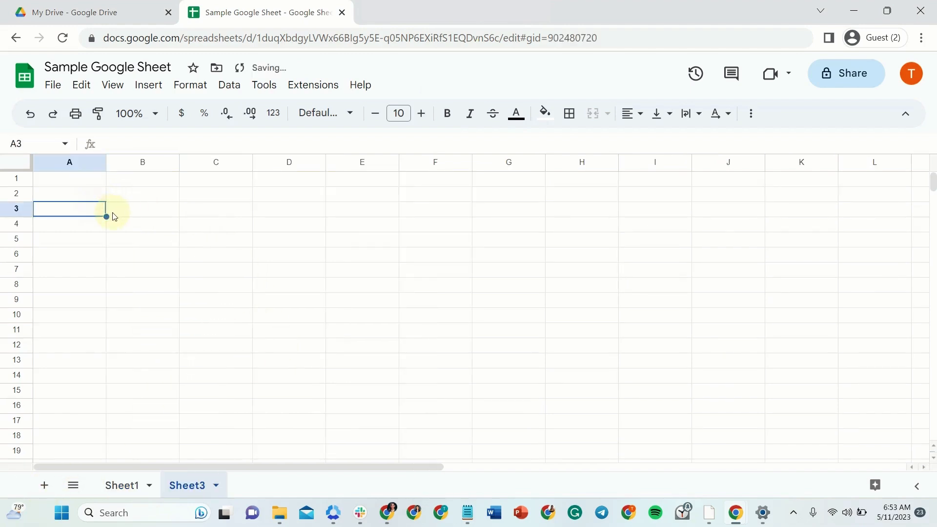
left_click(71, 182)
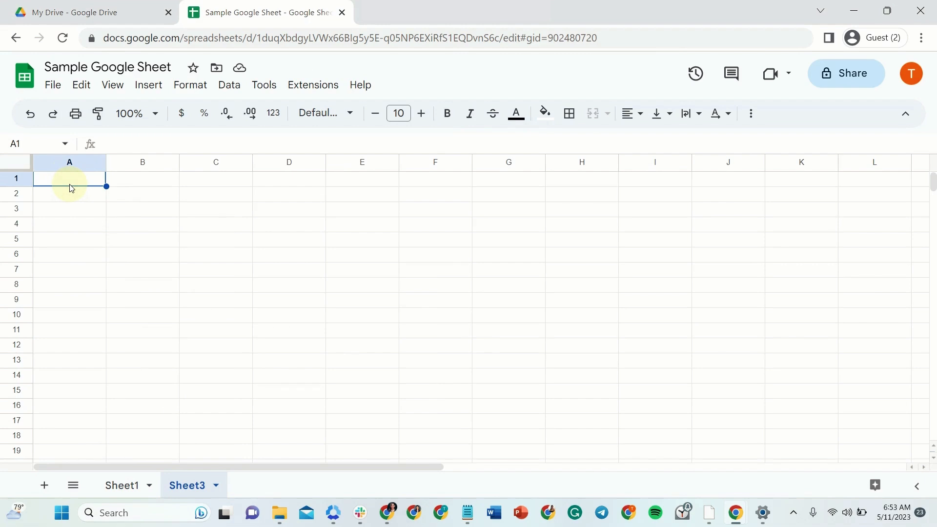
type("Course")
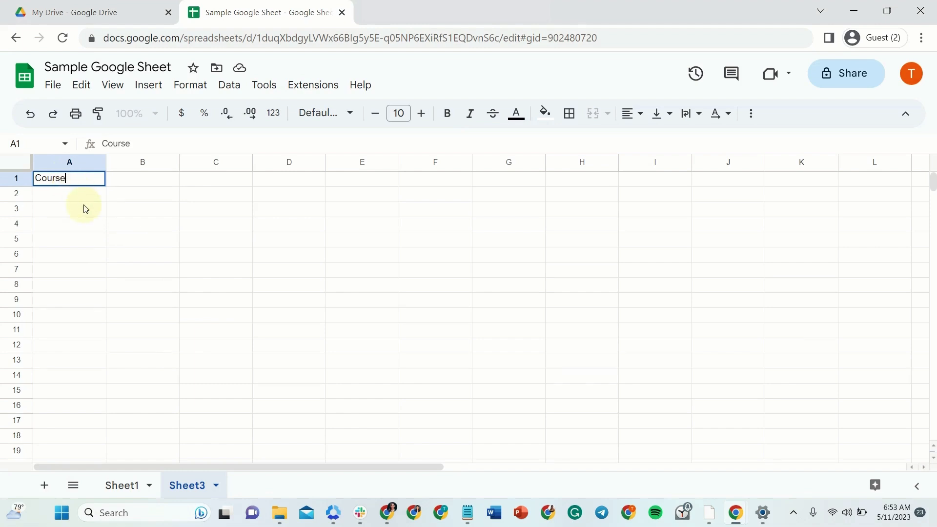
key("Return")
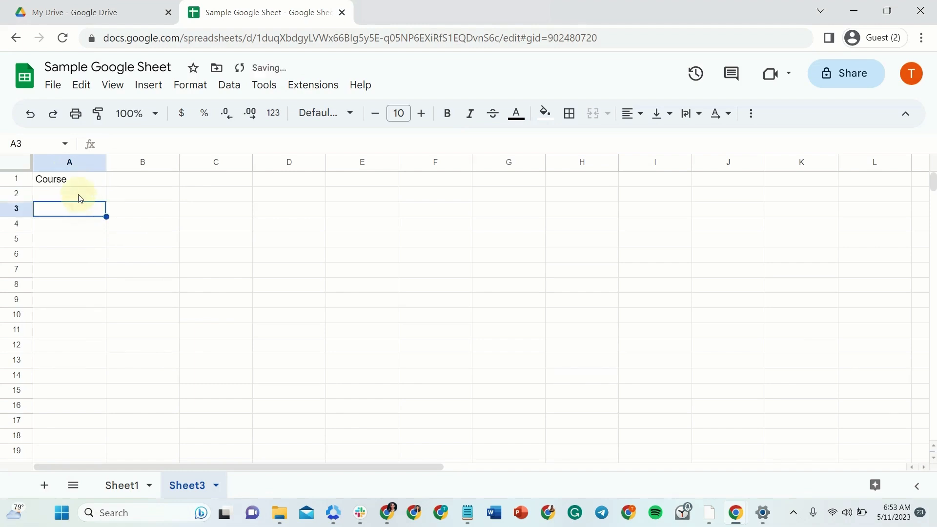
Step: Enter the course numbers 1, 2 and 3 in cells A2 through A4
type("1")
left_click(78, 214)
type("2")
left_click(76, 228)
type("3")
left_click(159, 254)
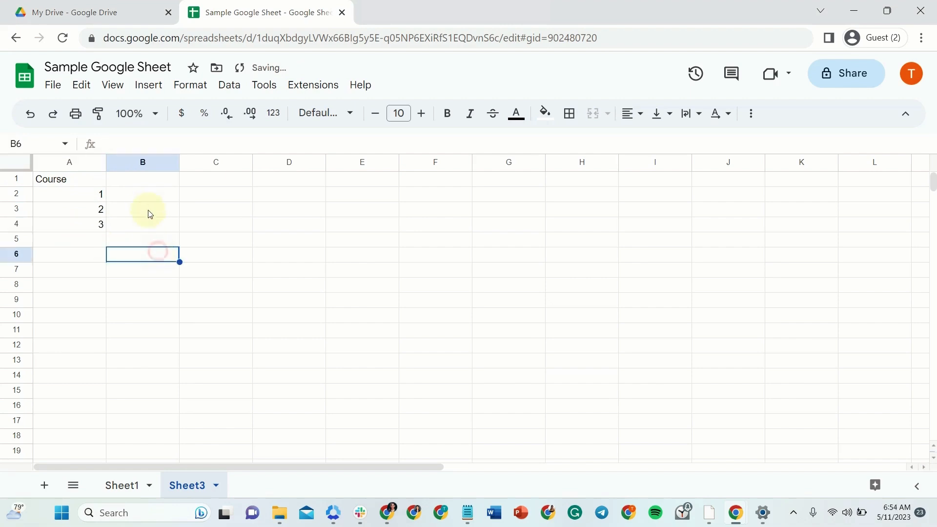
Step: Enter the header "Number of Students" in cell B1
left_click(135, 179)
type("Number of S")
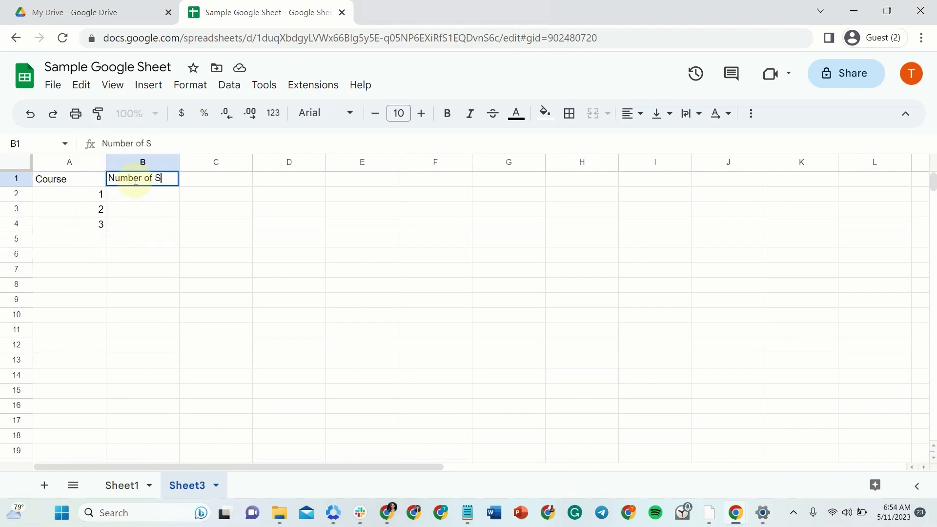
type("tudents")
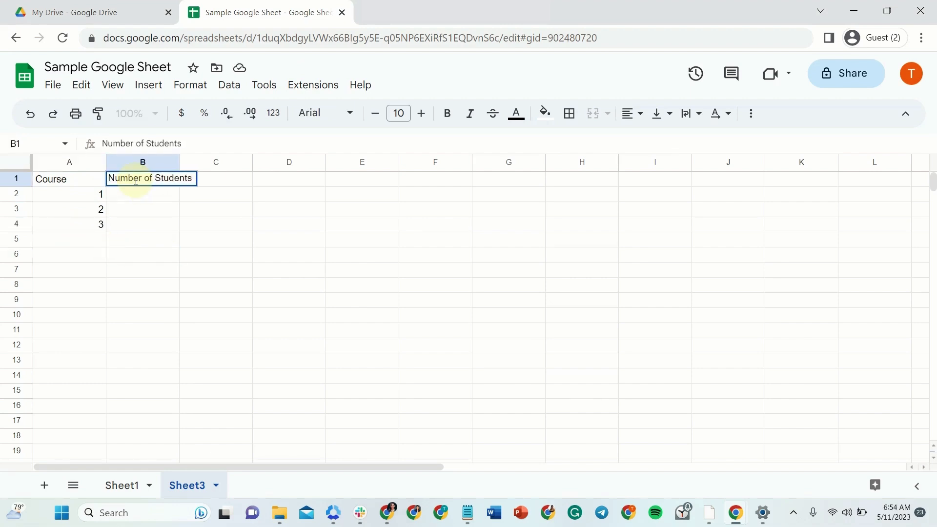
left_click(184, 258)
Step: Enter the student counts 500, 230 and 120 in cells B2 through B4
left_click(193, 198)
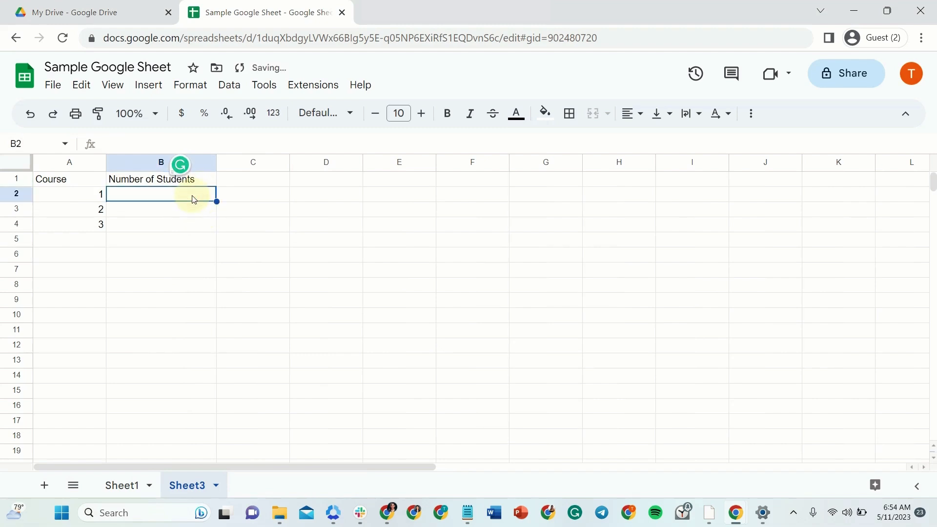
type("500")
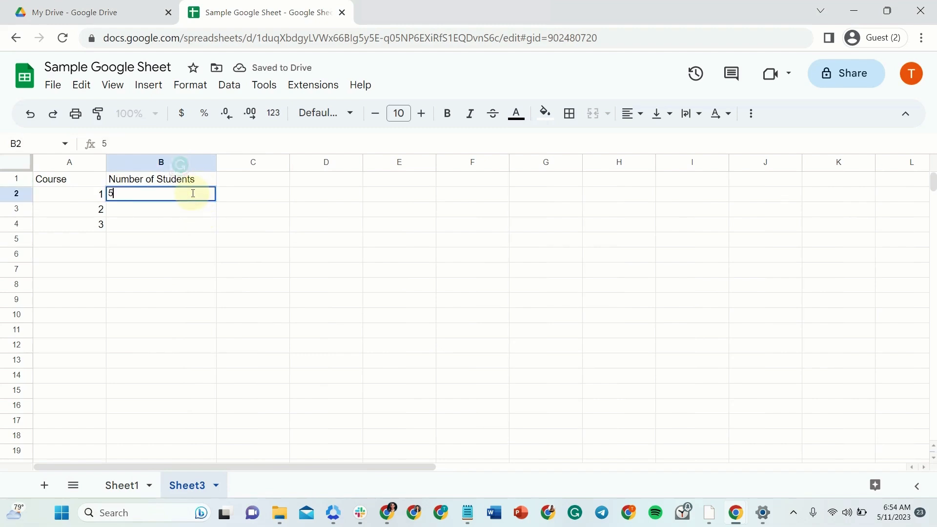
left_click(174, 216)
type("2")
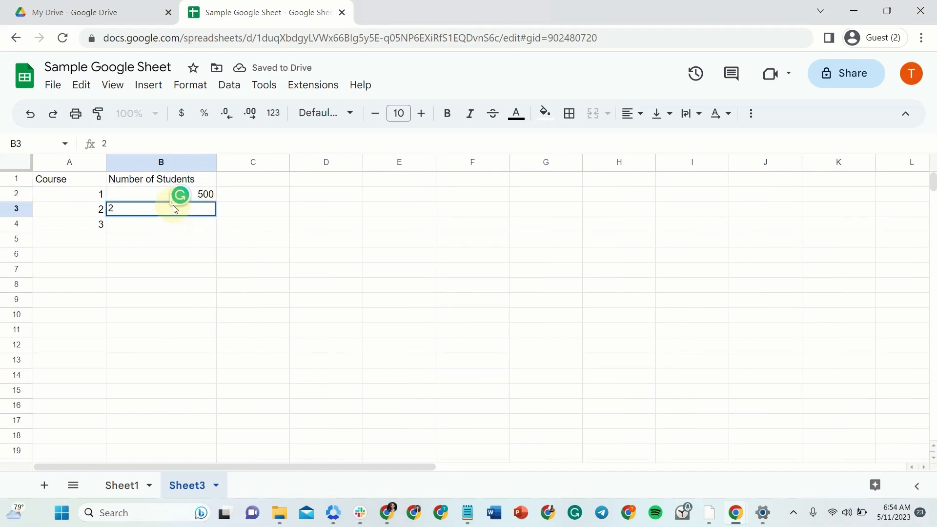
type("30")
left_click(169, 230)
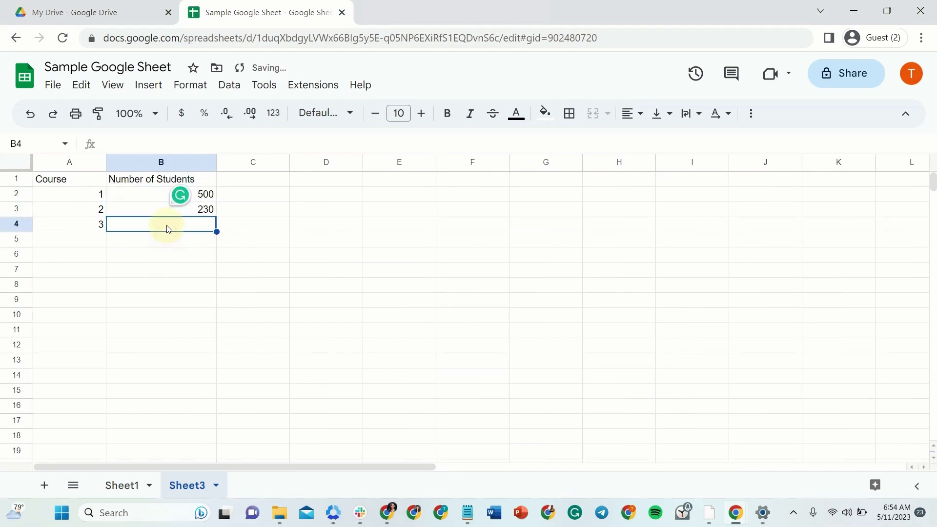
type("120")
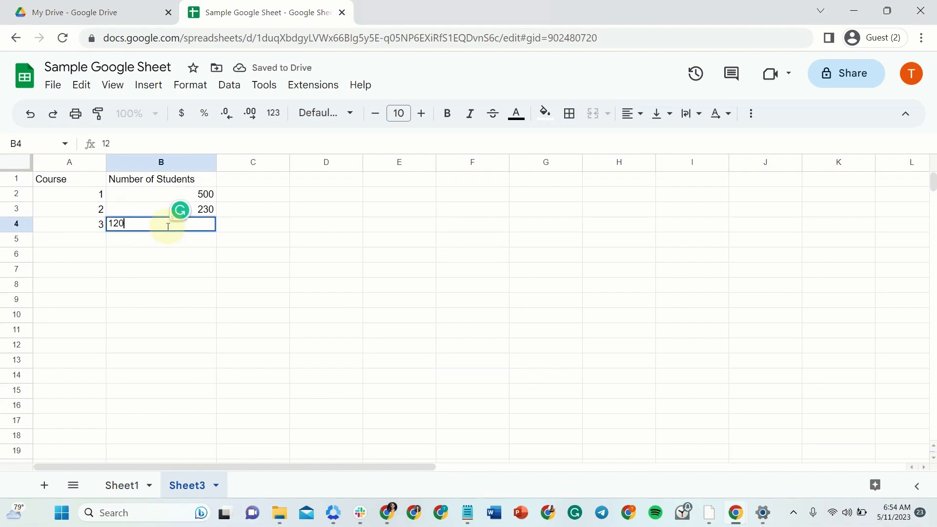
left_click(181, 269)
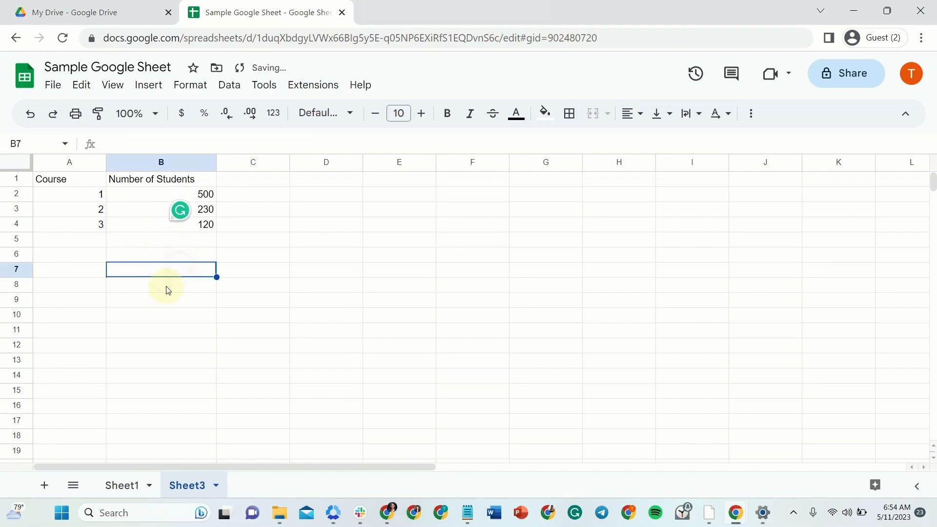
Step: Enter the label "Total Number of Students who attended the course" in cell A5
left_click(68, 240)
type("Tot")
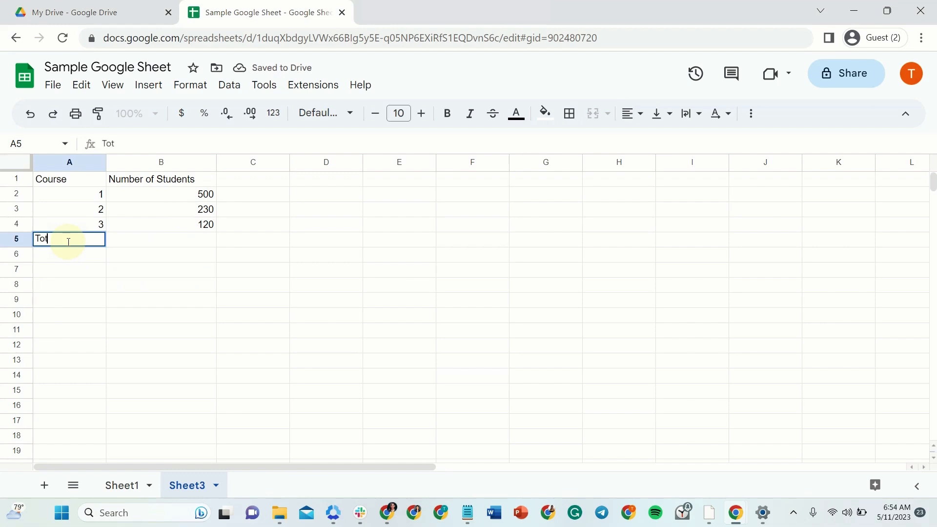
type("al Number of Stud")
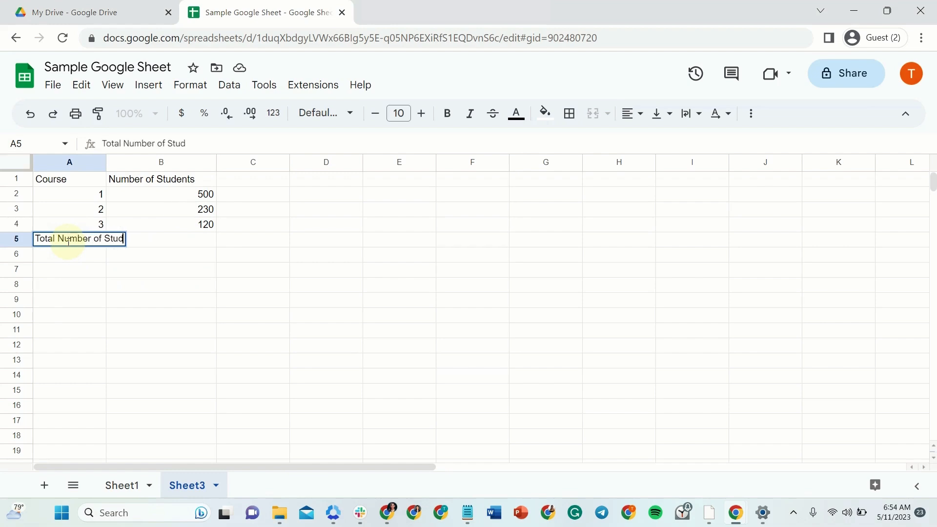
type("ents who attended the cou")
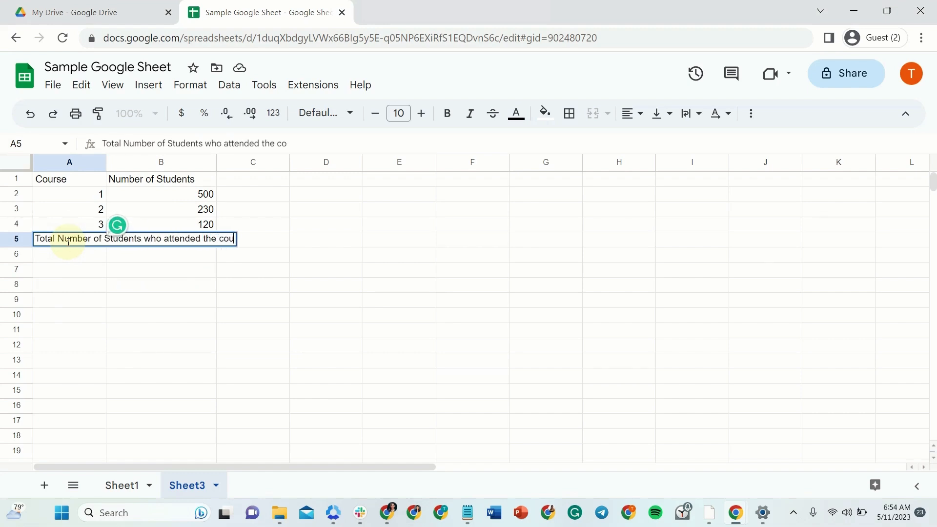
type("rse")
key("Return")
Step: Shorten the label in cell A5 to "Total Number of Students" and widen column A to fit it
left_click(83, 240)
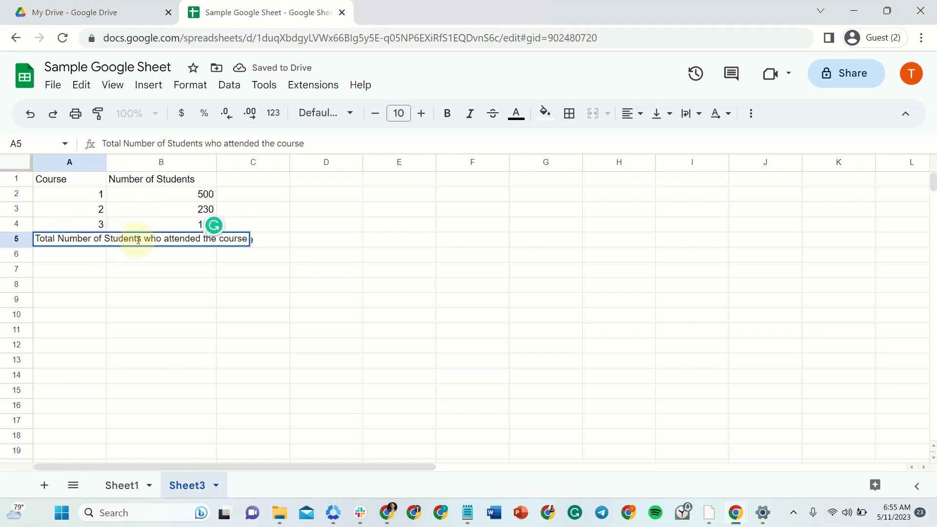
left_click_drag(142, 239, 262, 251)
key("BackSpace")
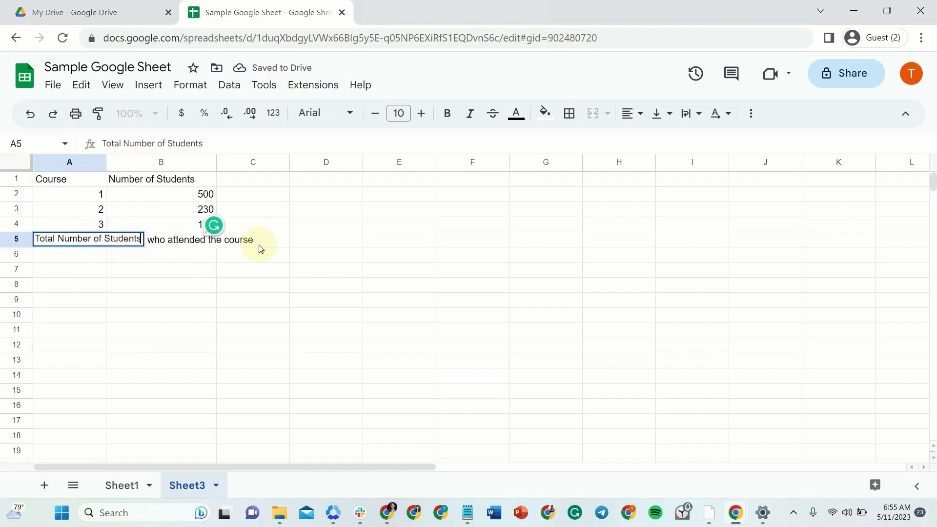
left_click(199, 280)
left_click_drag(106, 164, 168, 166)
Step: Total the student counts in cell B5 with the suggested formula =SUM(B2:B4)
left_click(229, 241)
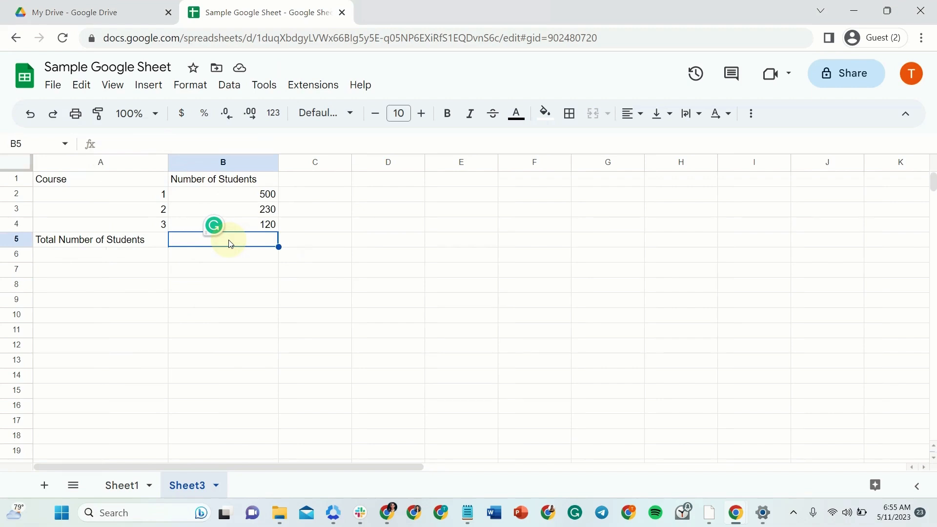
type("=")
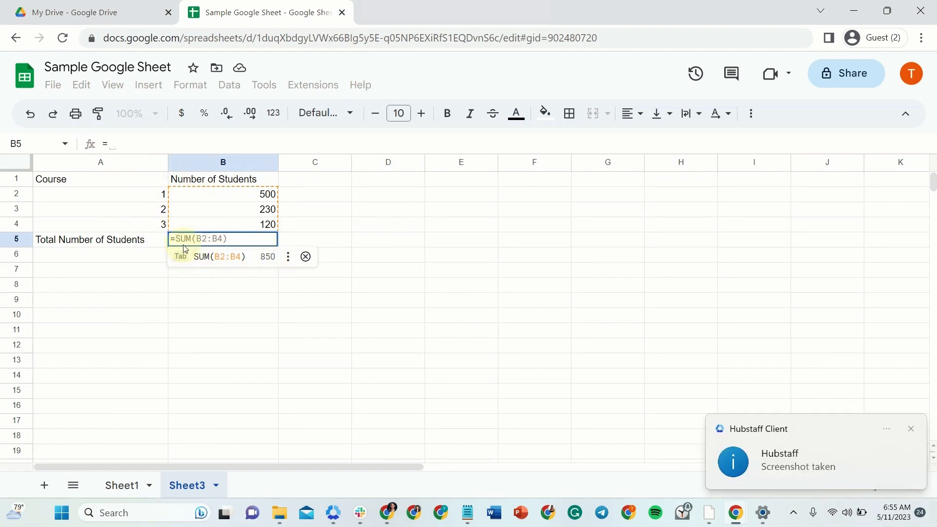
left_click(246, 240)
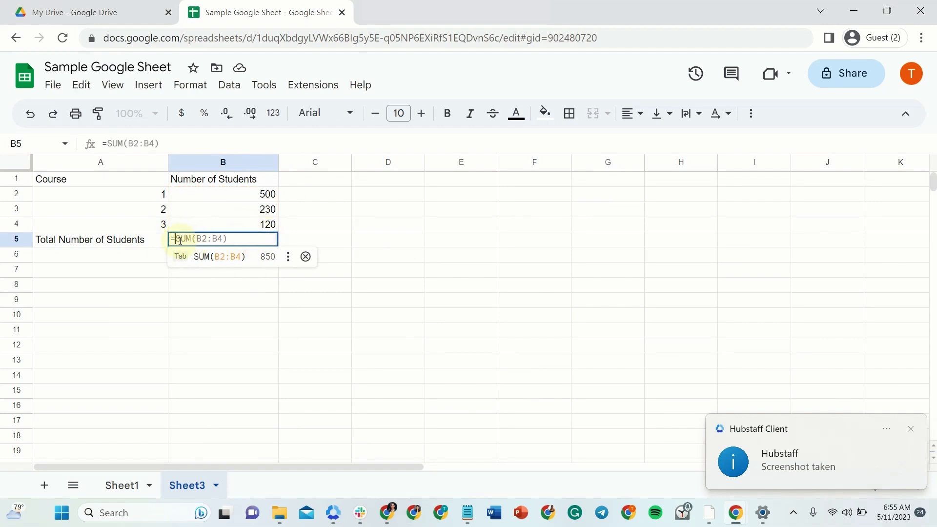
key("Tab")
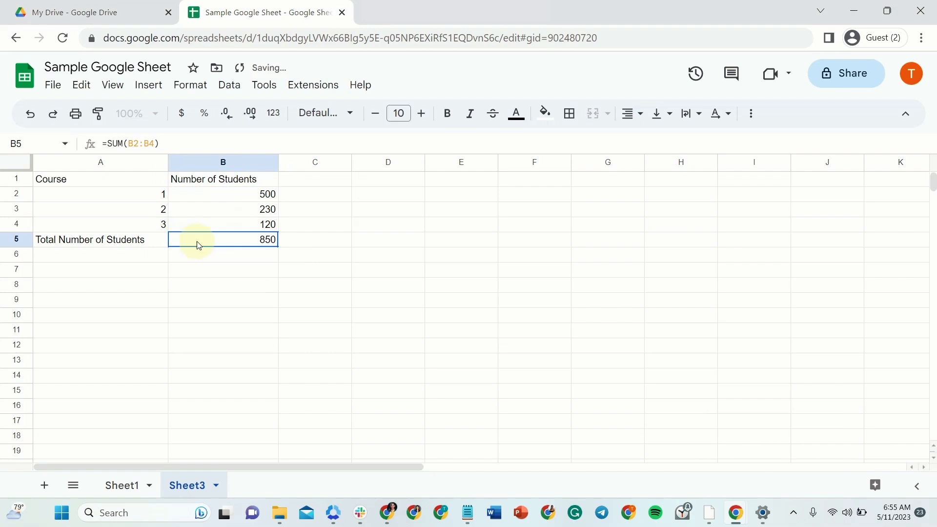
left_click(285, 271)
Step: Replace the formula in cell B5 with the cell-by-cell addition =B2+B3+B4
left_click(254, 241)
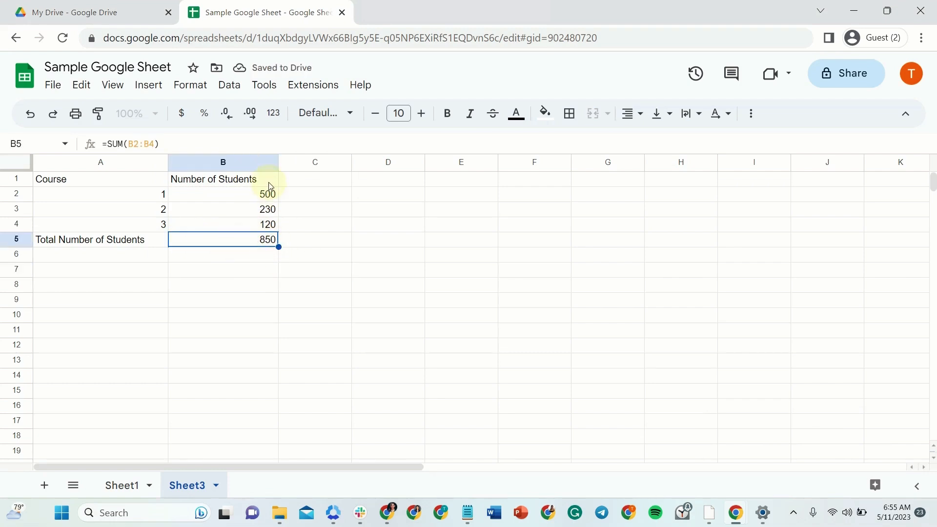
double_click(246, 242)
key("ctrl+a")
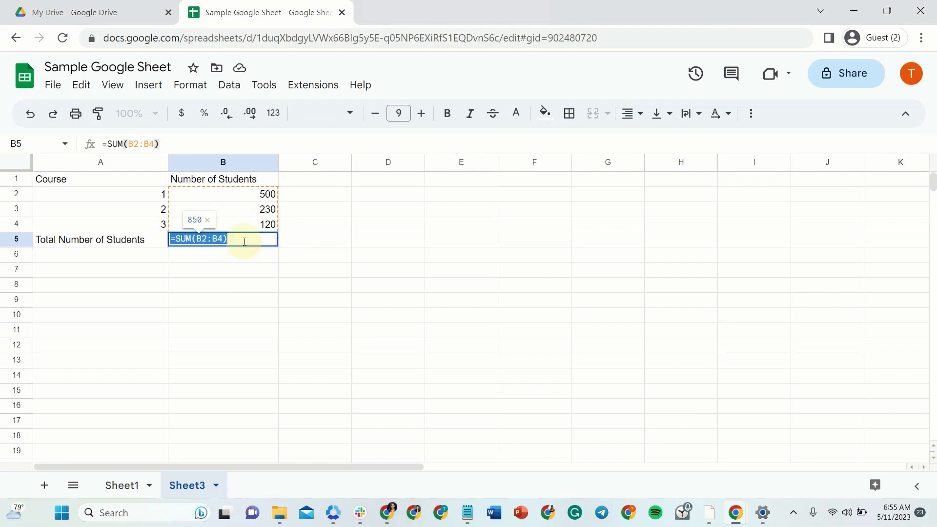
key("BackSpace")
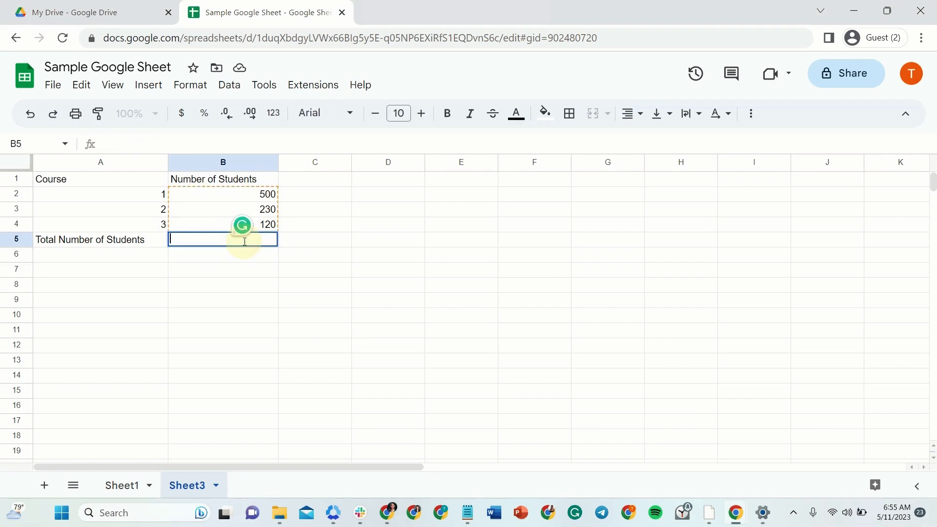
type("+")
key("BackSpace")
type("=")
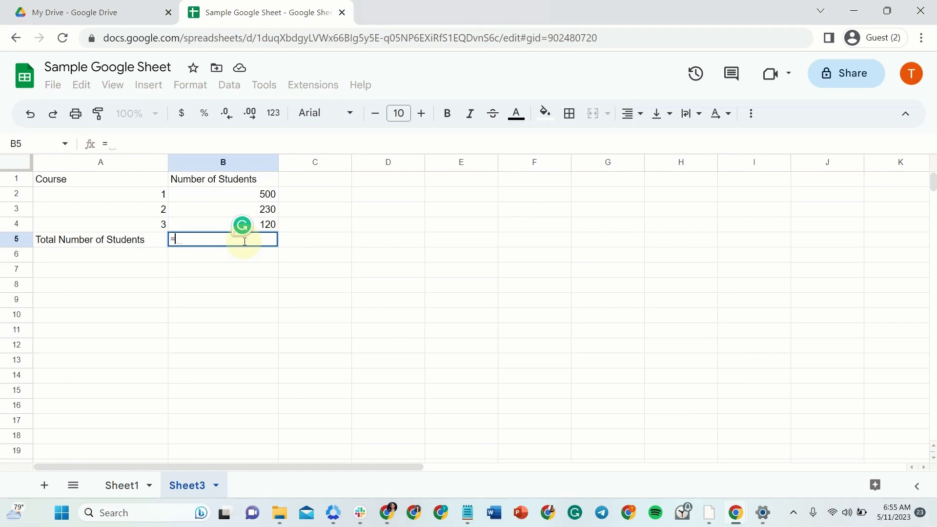
left_click(265, 196)
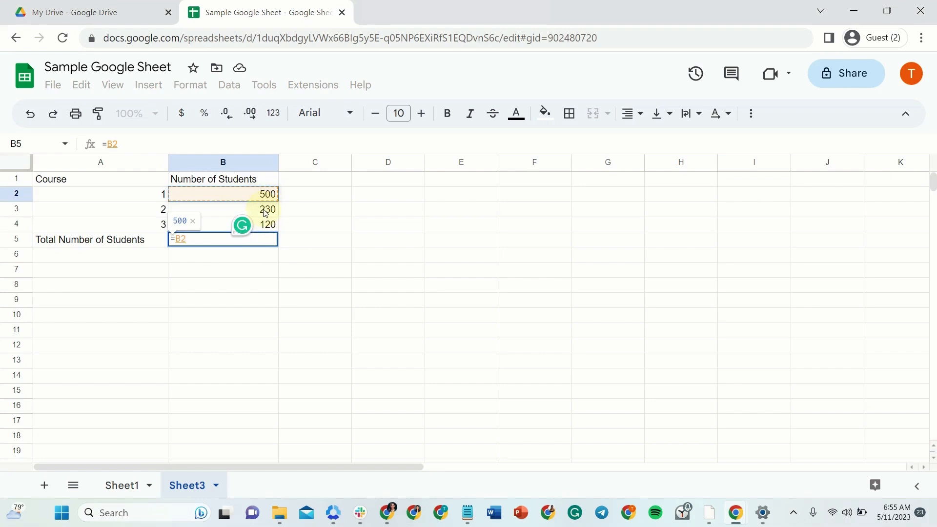
type("+")
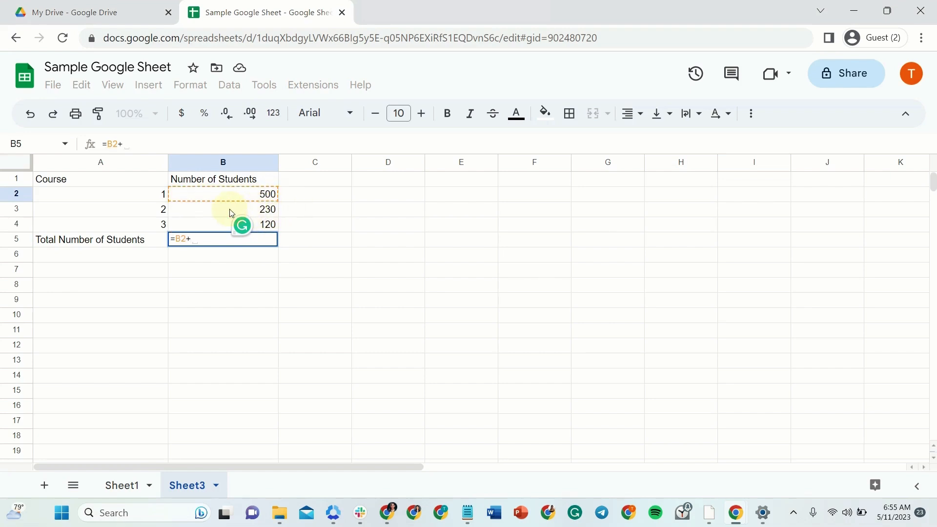
left_click(270, 214)
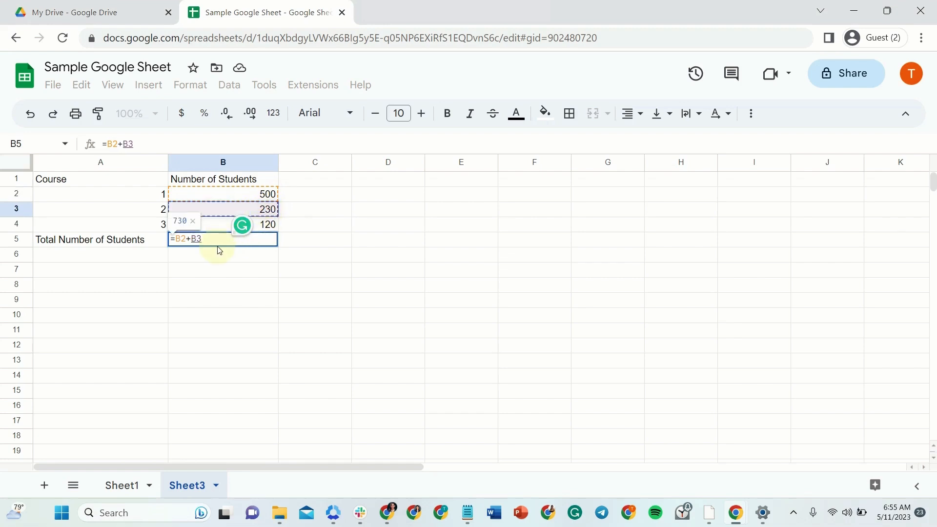
type("+")
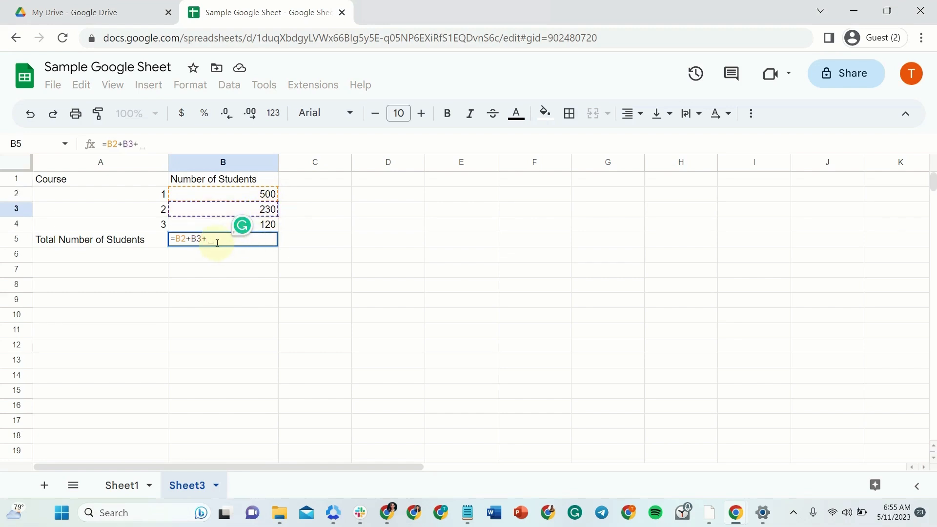
left_click(218, 226)
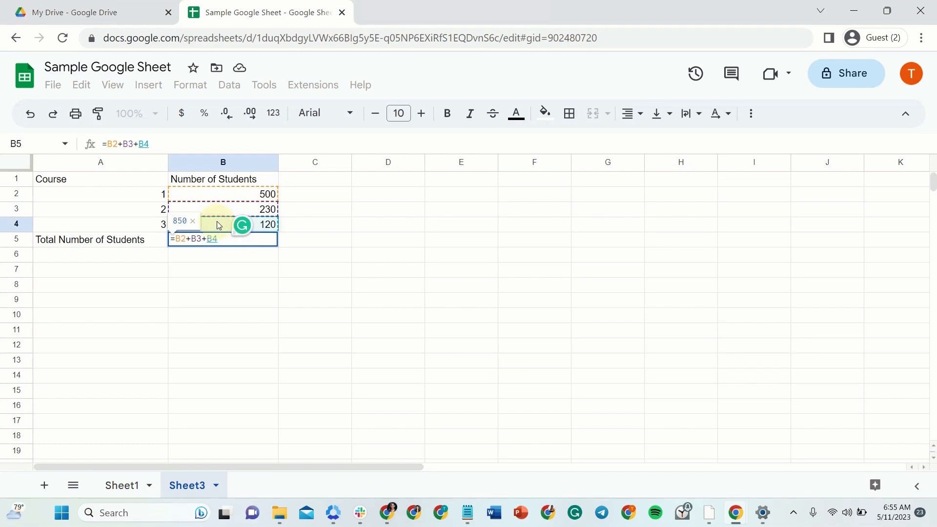
key("Return")
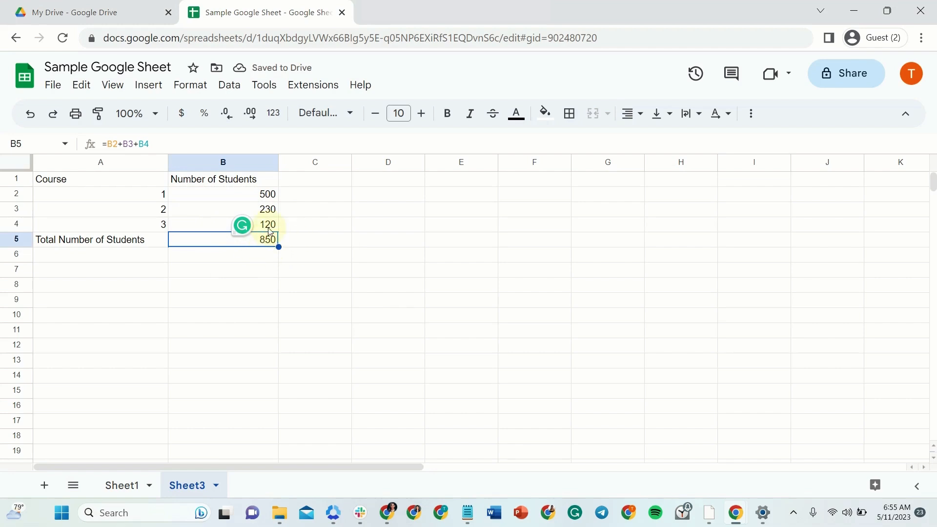
left_click(324, 238)
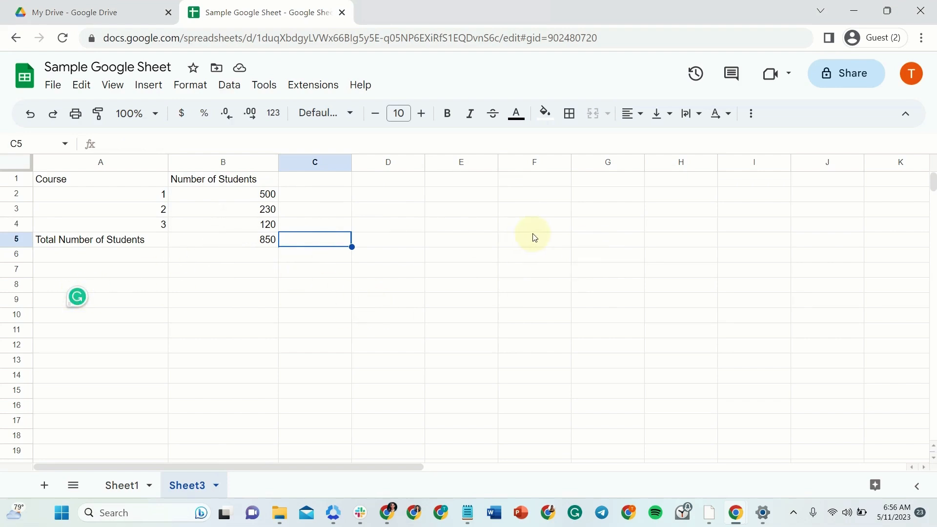
left_click(541, 3)
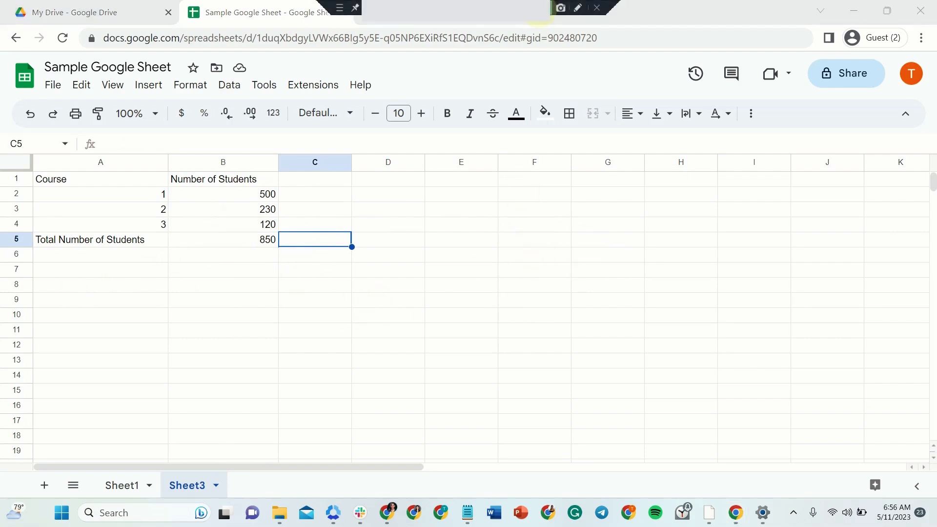